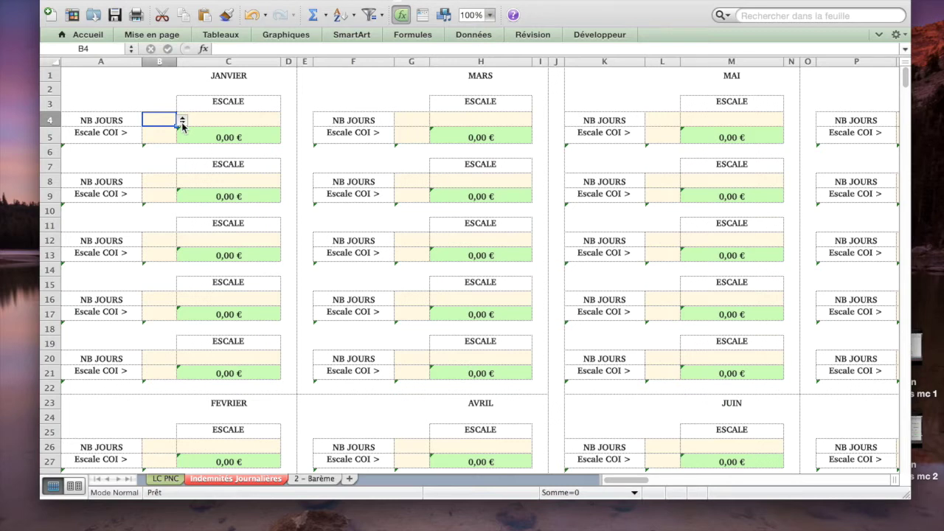
Set the first January rotation to 5 days with Singapour as the stopover
left_click(182, 120)
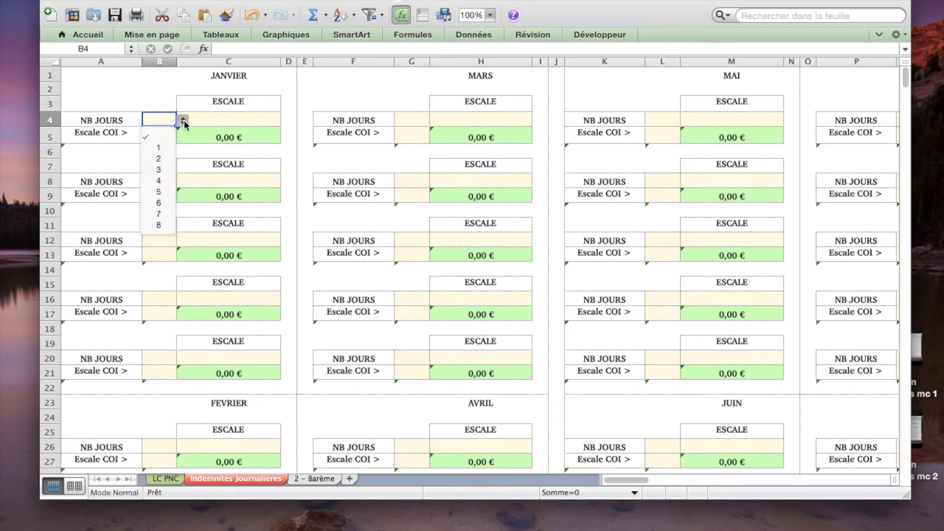
left_click(159, 192)
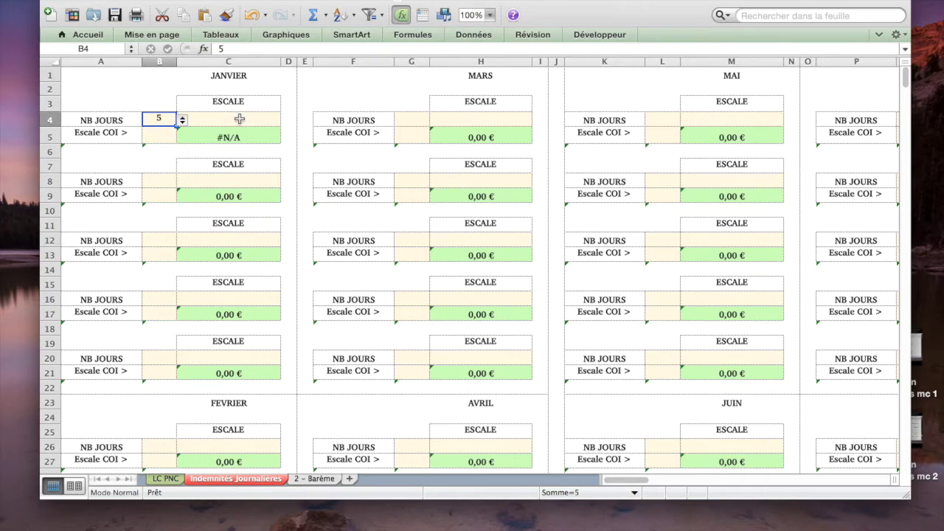
left_click(239, 119)
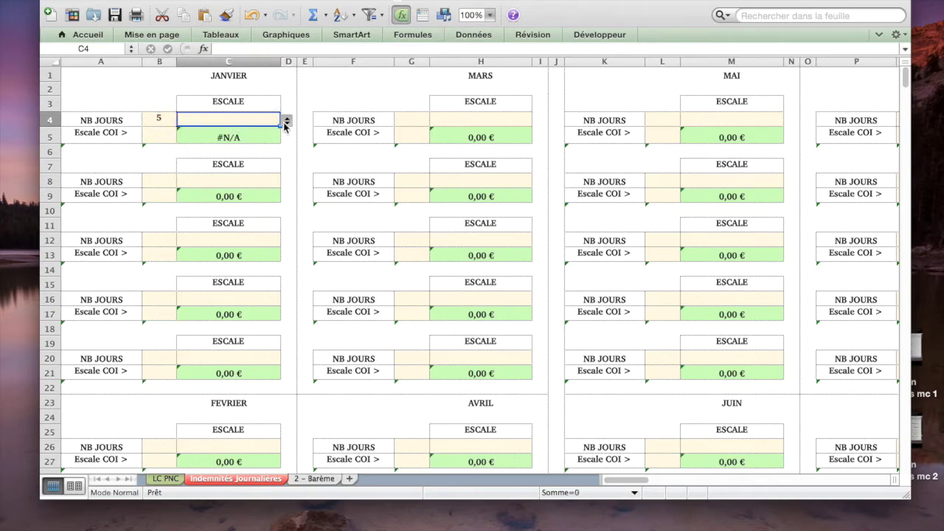
left_click(286, 122)
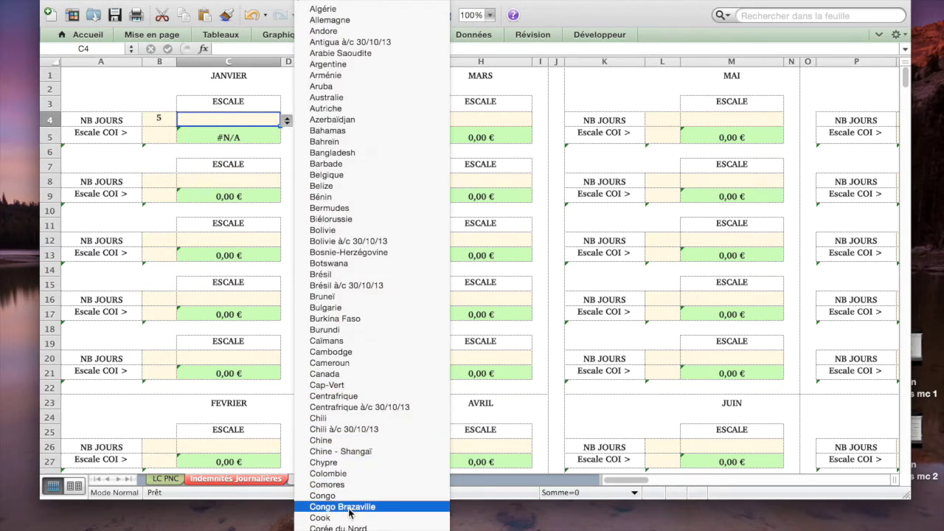
mouse_move(345, 529)
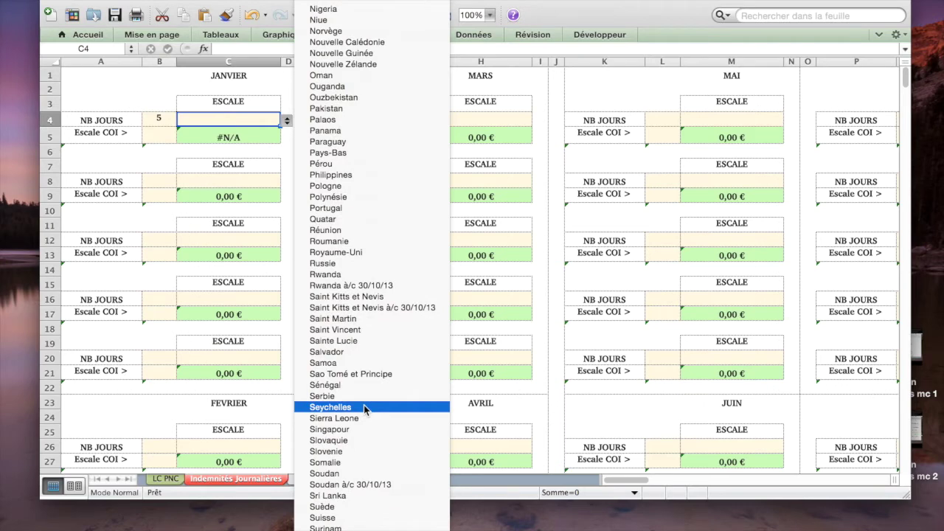
left_click(353, 430)
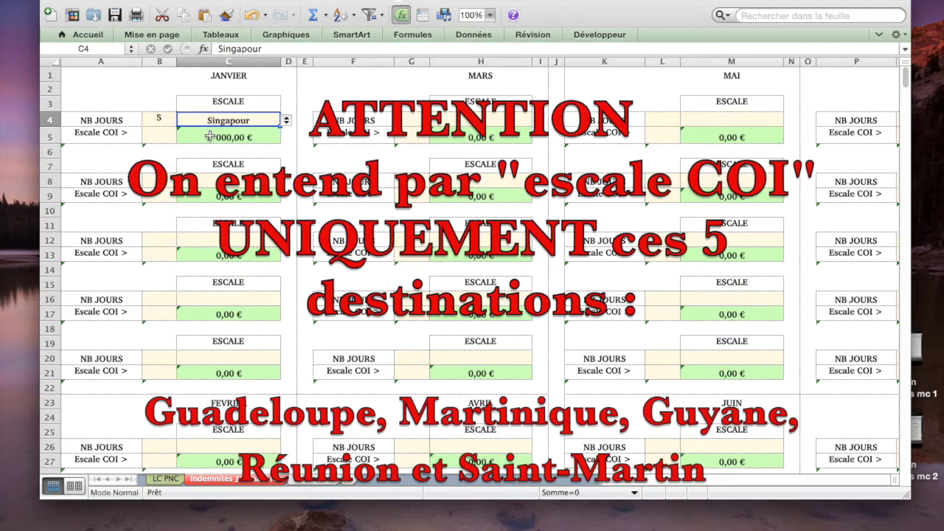
Change the first January stopover to Guadeloupe and set its Escale COI field to OUI
left_click(286, 120)
scroll(337, 516, "down", 15)
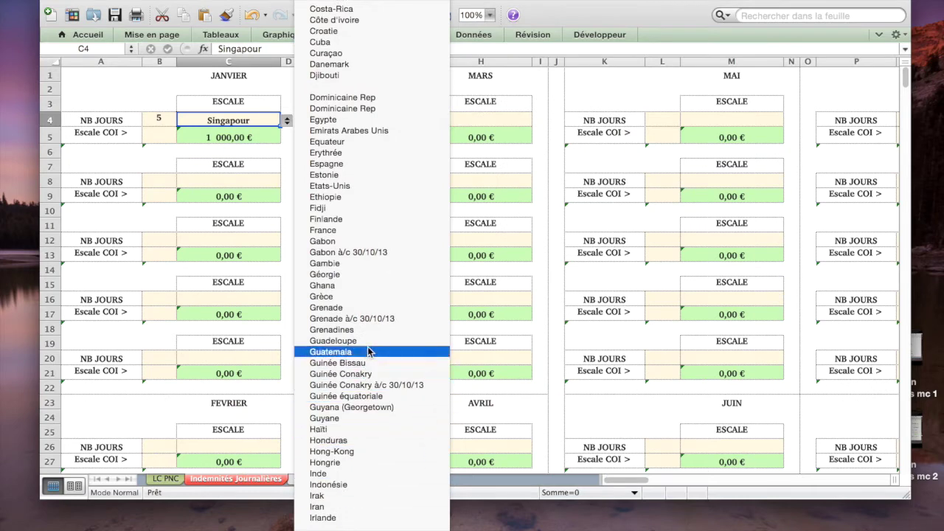
left_click(371, 340)
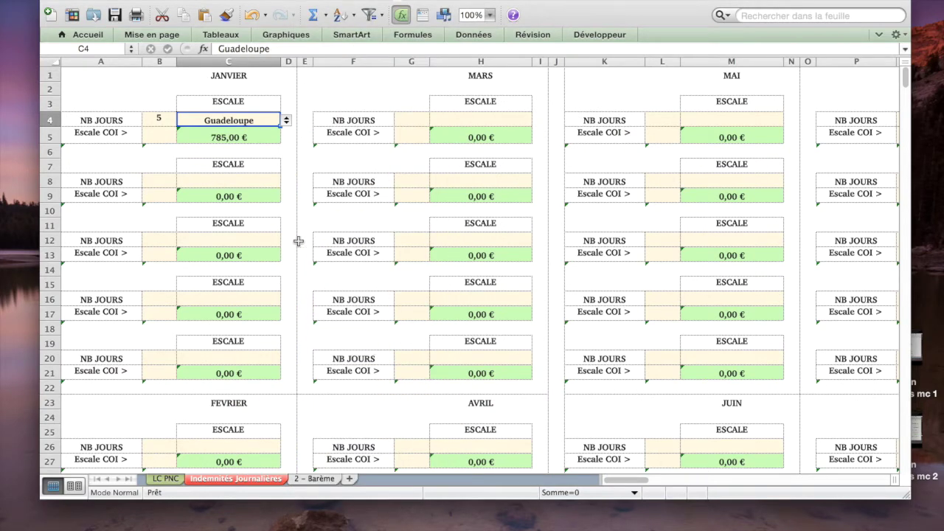
left_click(159, 134)
left_click(183, 140)
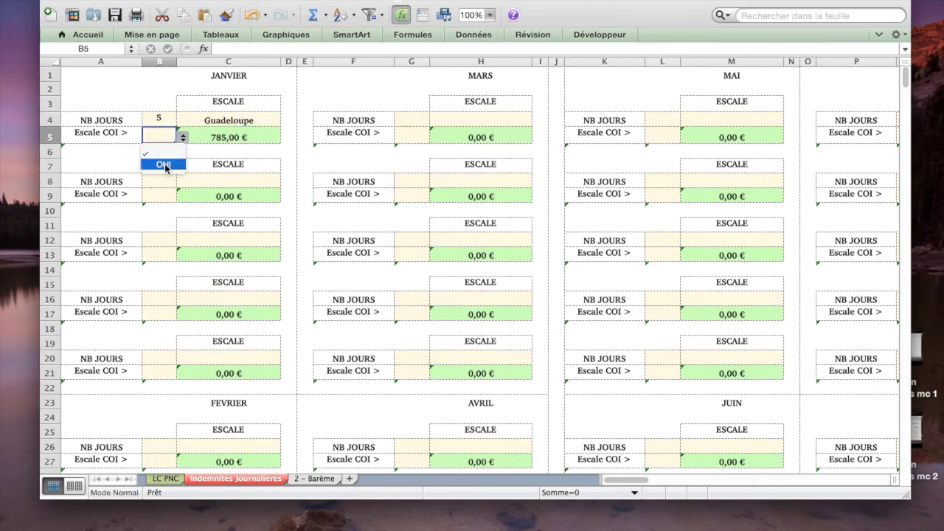
left_click(164, 166)
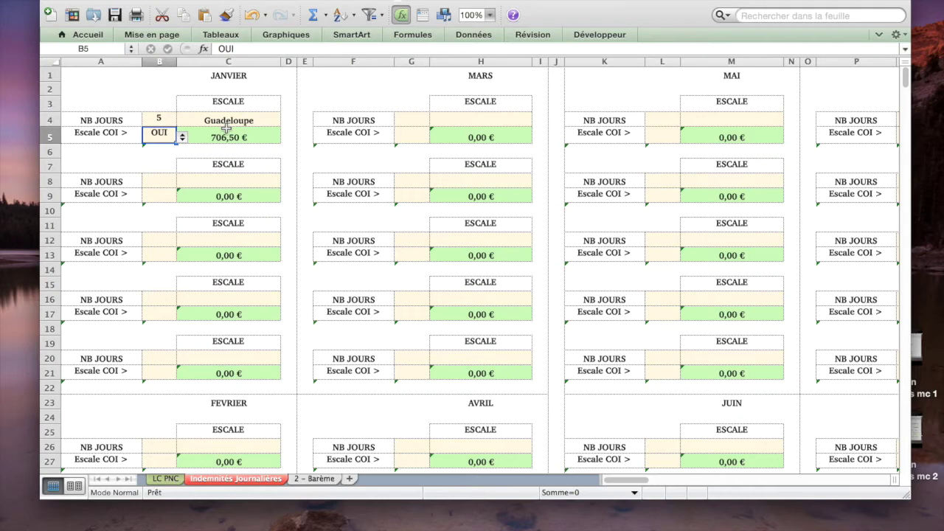
Clear the Escale COI choice of the first January rotation and change its stopover to Barbade
left_click(181, 140)
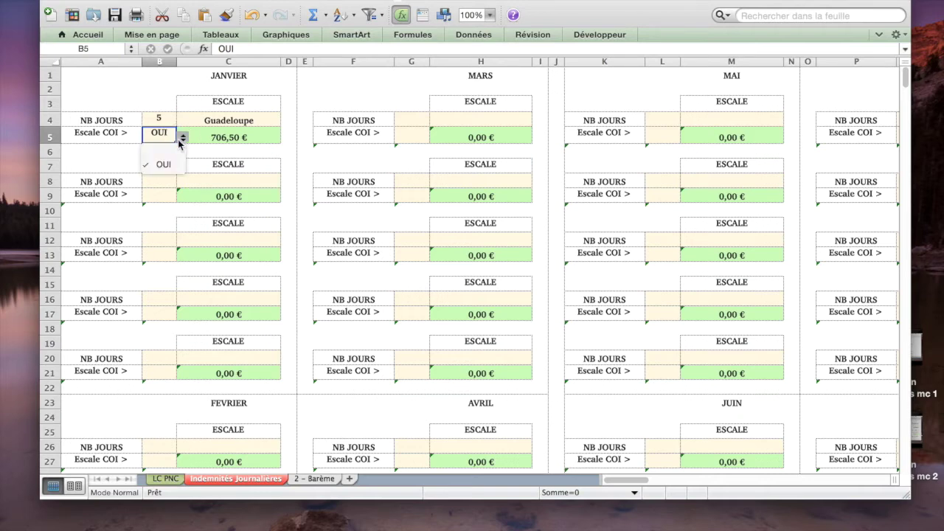
left_click(160, 150)
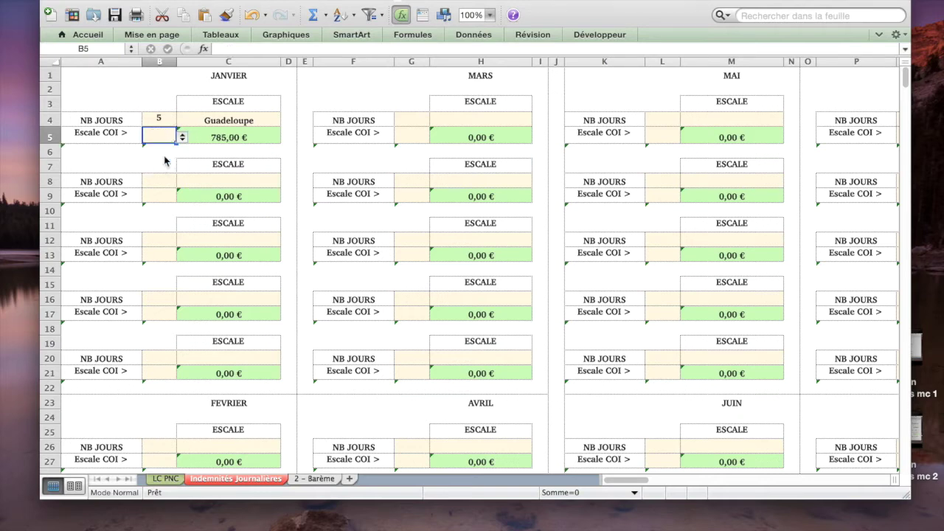
left_click(228, 122)
left_click(287, 125)
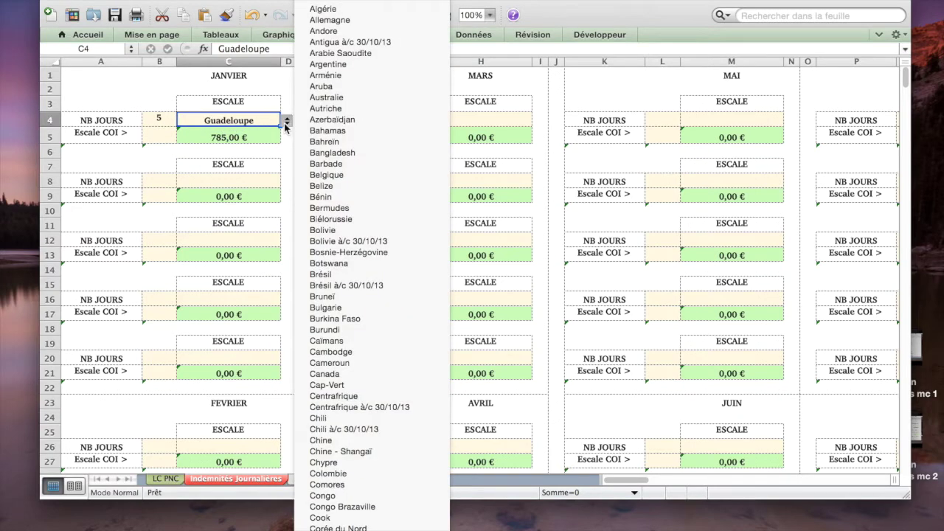
left_click(314, 164)
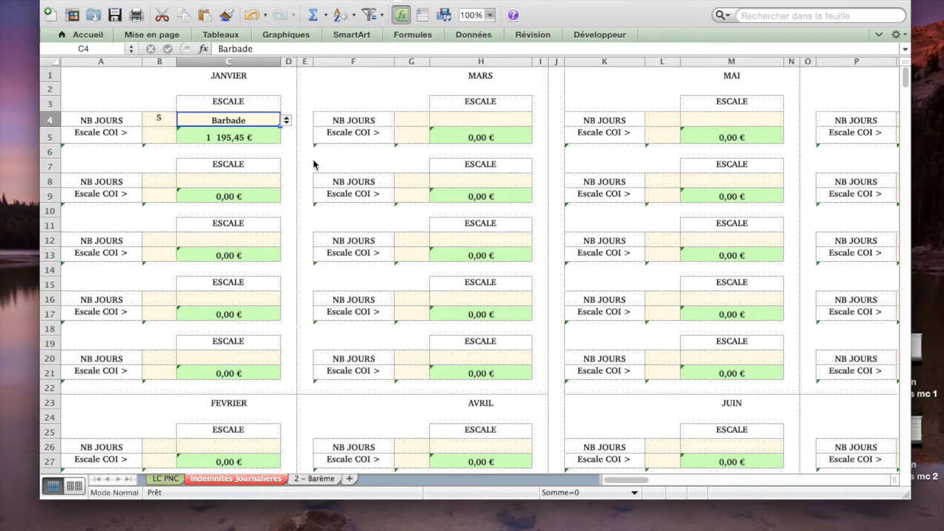
Review the monthly stopover blocks from January through December and the yearly TOTAL on the Indemnités Journalières sheet
scroll(213, 241, "down", 3)
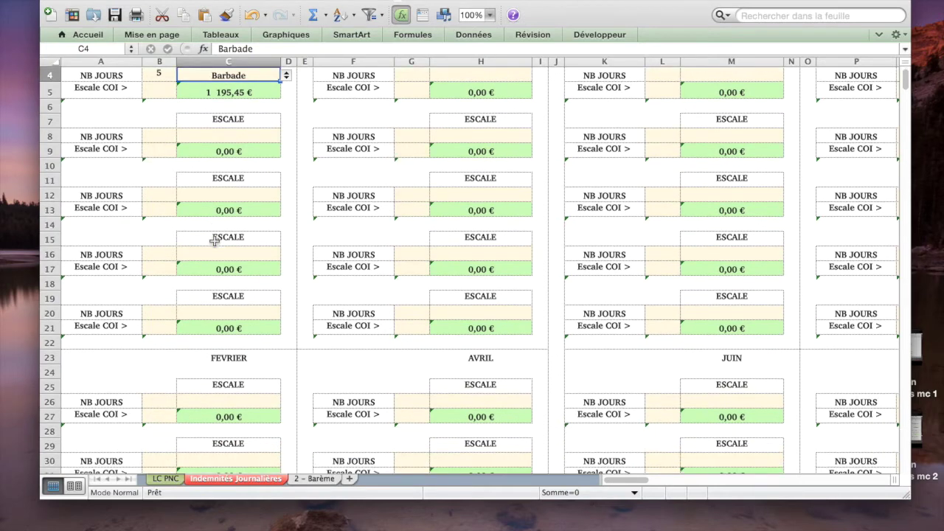
scroll(214, 242, "down", 5)
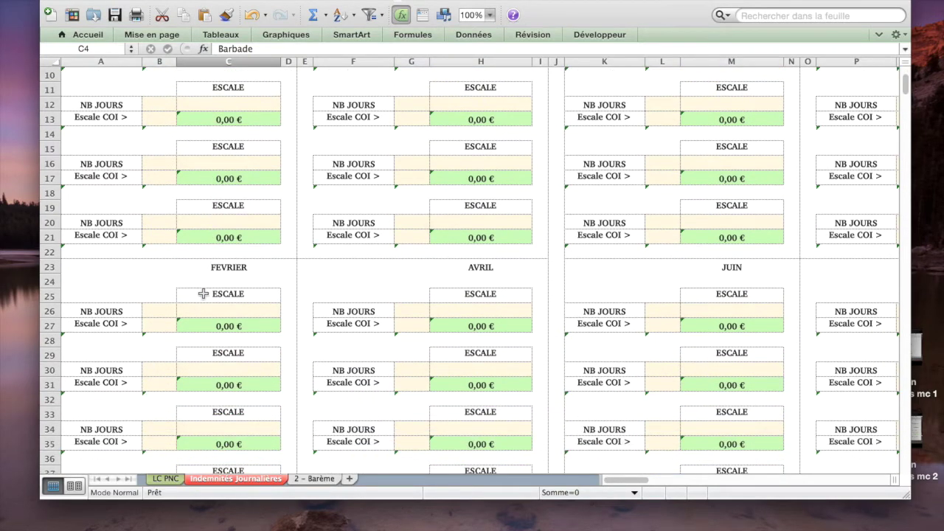
scroll(200, 304, "down", 1)
left_click(161, 296)
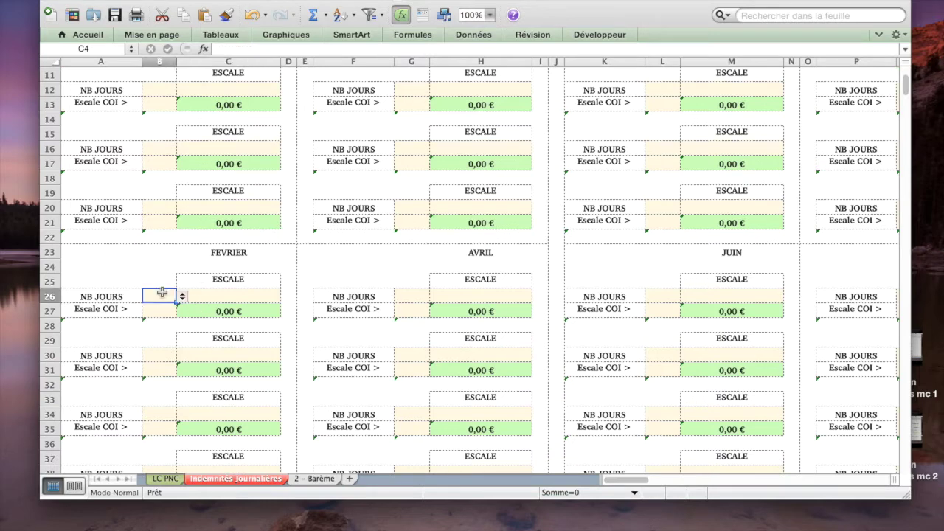
left_click(158, 354)
scroll(156, 351, "up", 6)
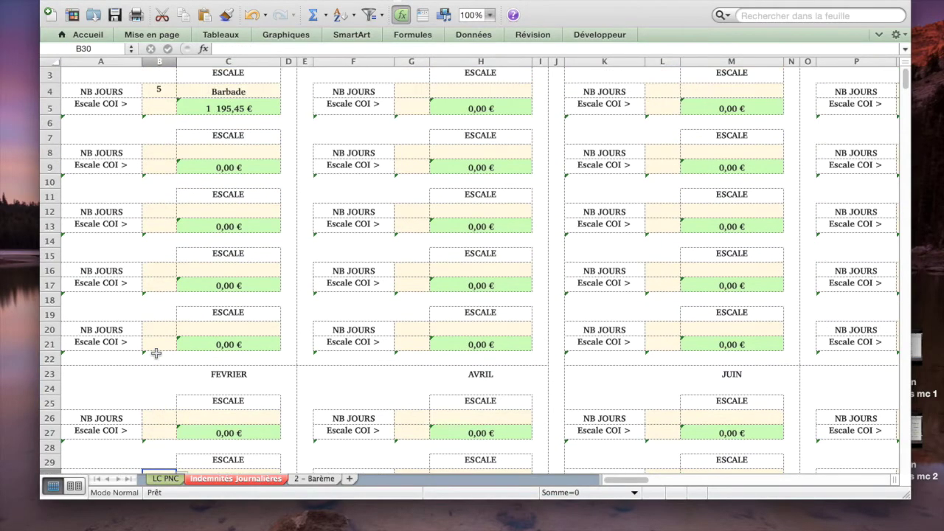
scroll(157, 353, "up", 2)
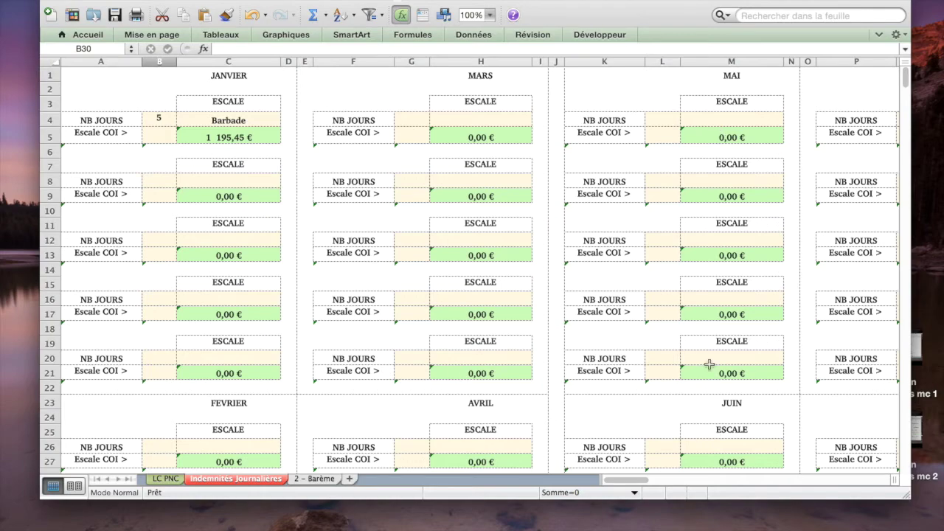
scroll(667, 227, "right", 6)
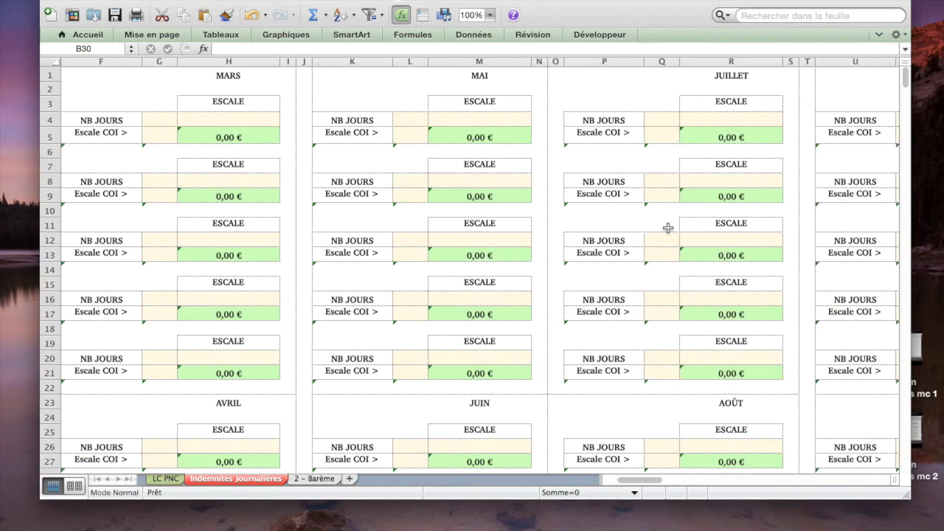
scroll(667, 228, "right", 4)
scroll(668, 228, "right", 5)
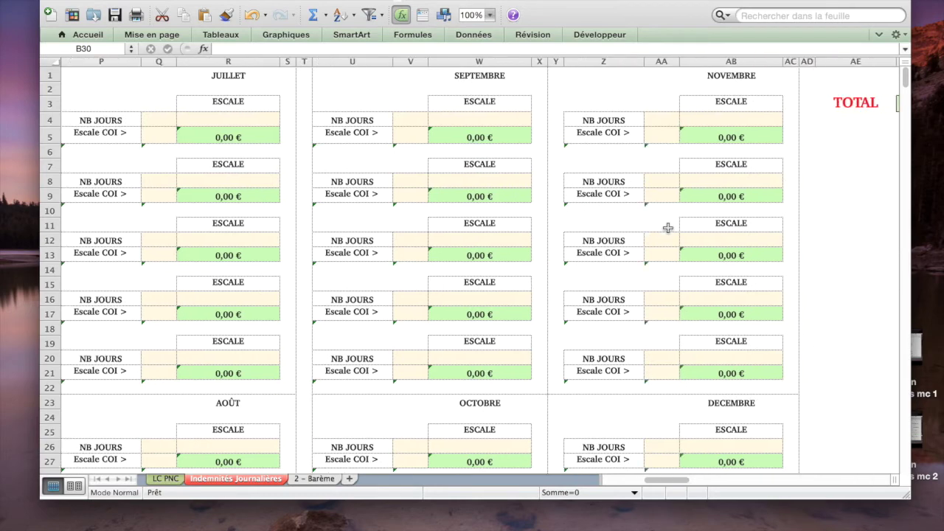
scroll(668, 228, "right", 3)
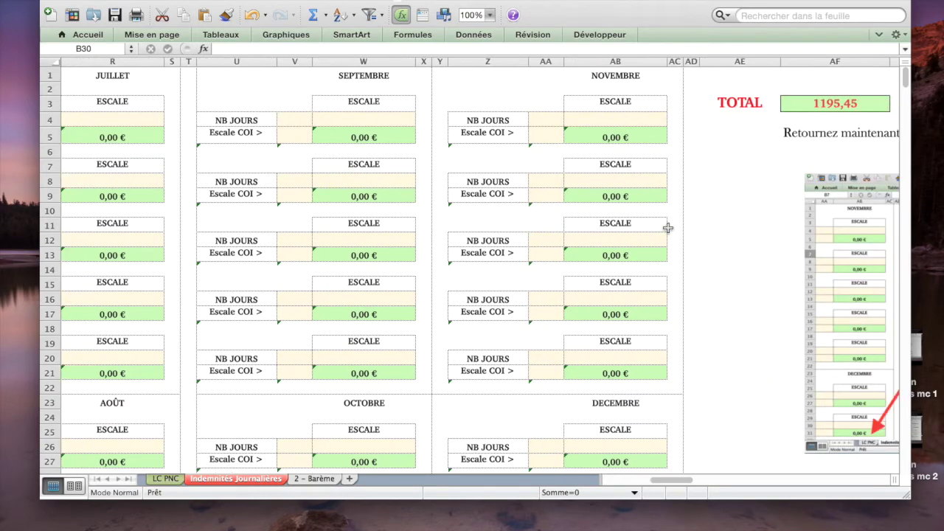
scroll(668, 228, "right", 4)
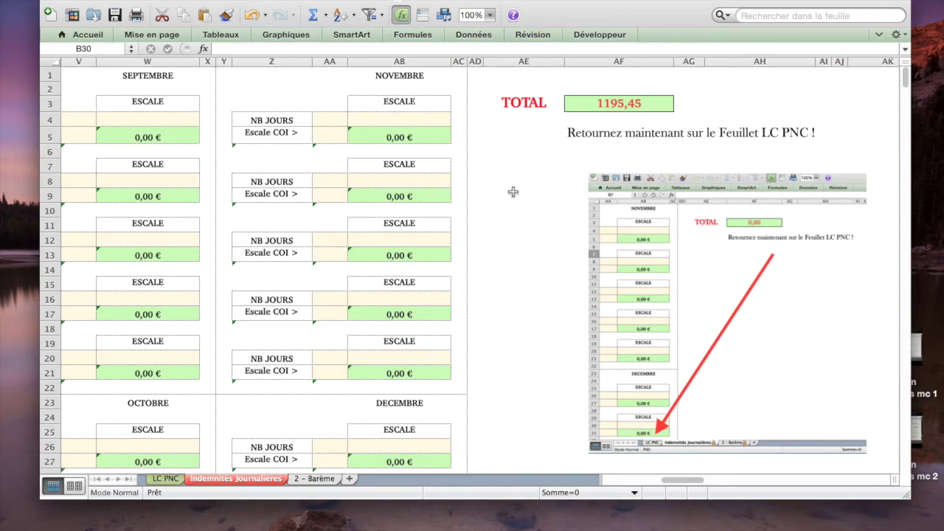
Return to the LC PNC sheet and enter 72 as the total under COTISATIONS SYNDICALES
left_click(163, 481)
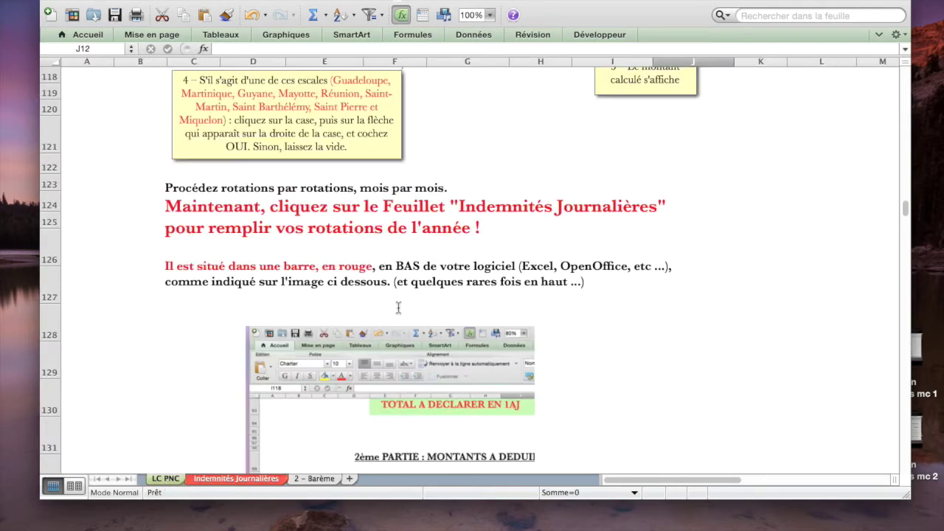
scroll(408, 302, "down", 2)
scroll(408, 303, "down", 10)
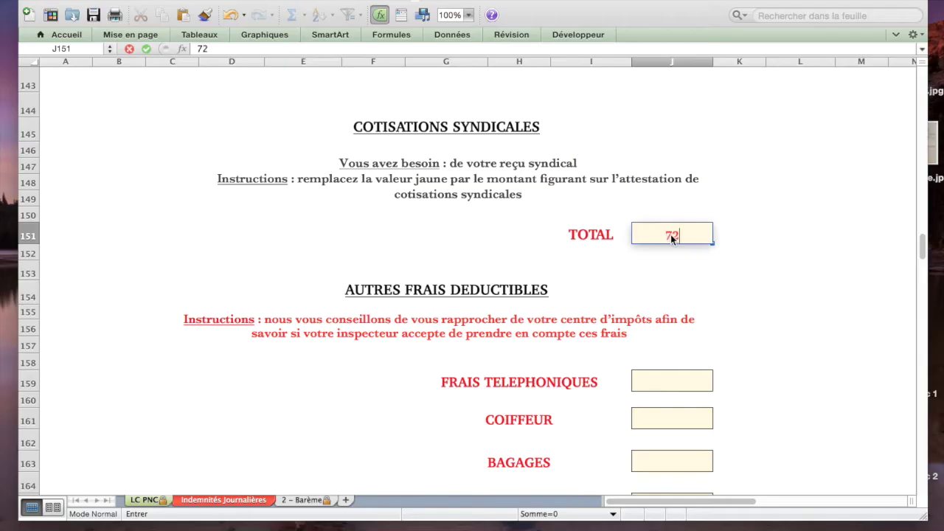
key("Return")
Review the other deductible expenses, the mileage allowance instructions and the 2014 scale tables for cars, mopeds and motorcycles
scroll(671, 236, "down", 5)
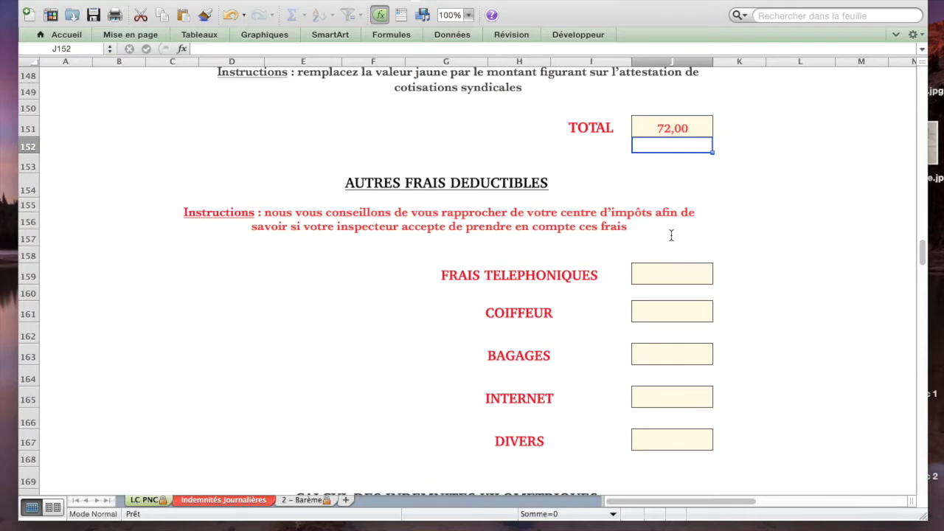
scroll(671, 235, "down", 2)
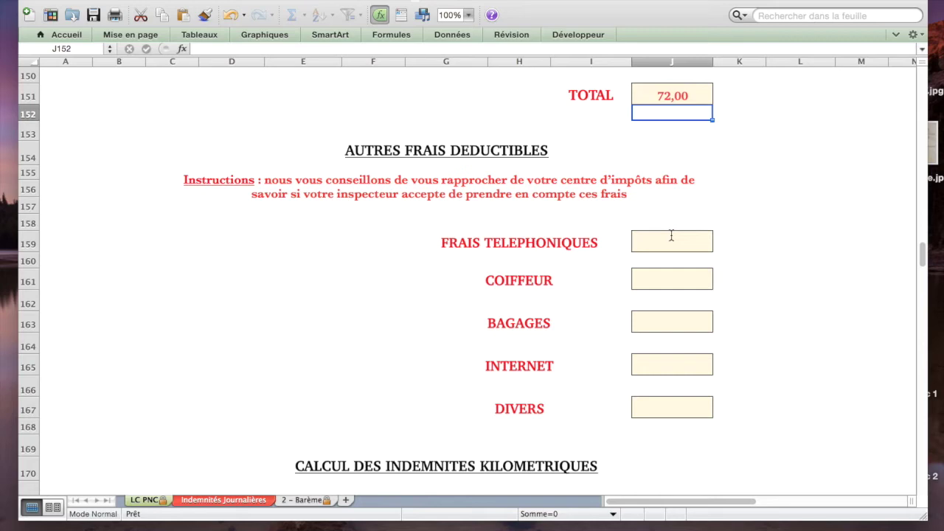
scroll(671, 235, "down", 1)
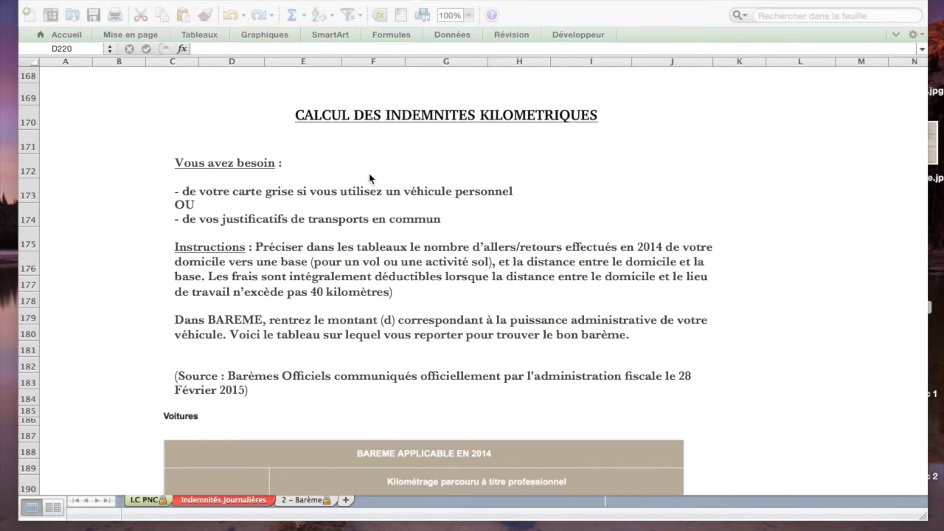
scroll(371, 178, "down", 5)
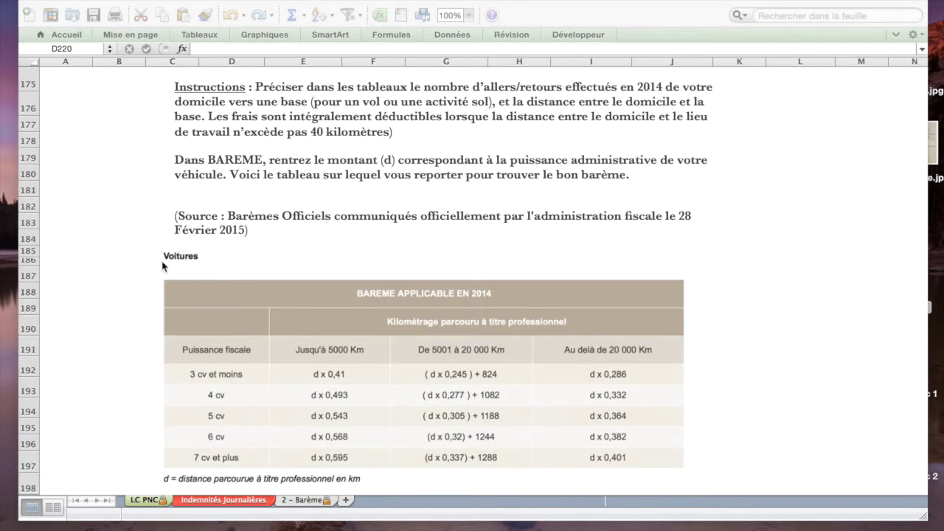
scroll(236, 237, "down", 5)
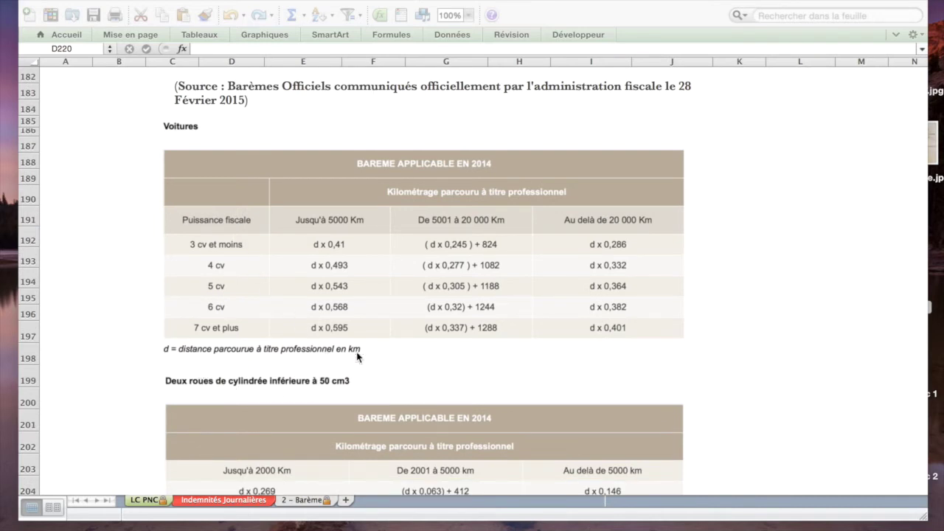
scroll(373, 362, "down", 4)
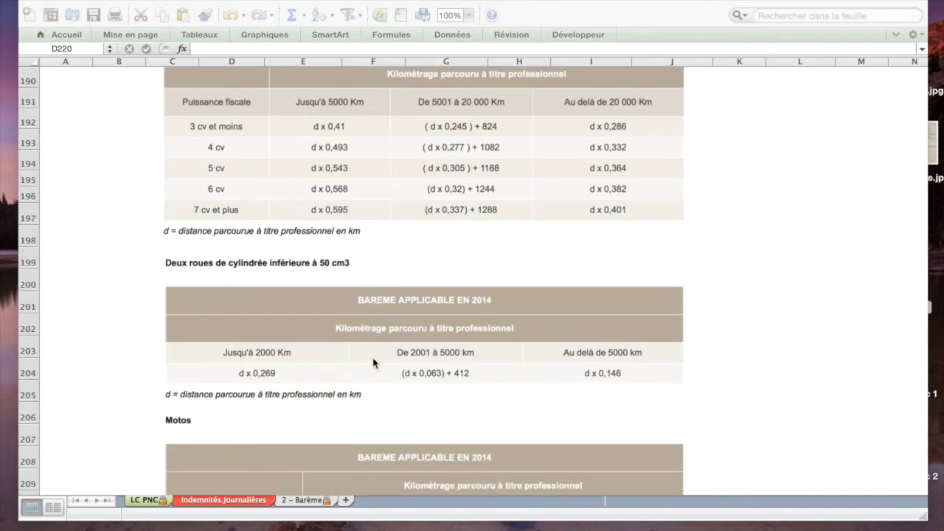
scroll(373, 362, "down", 5)
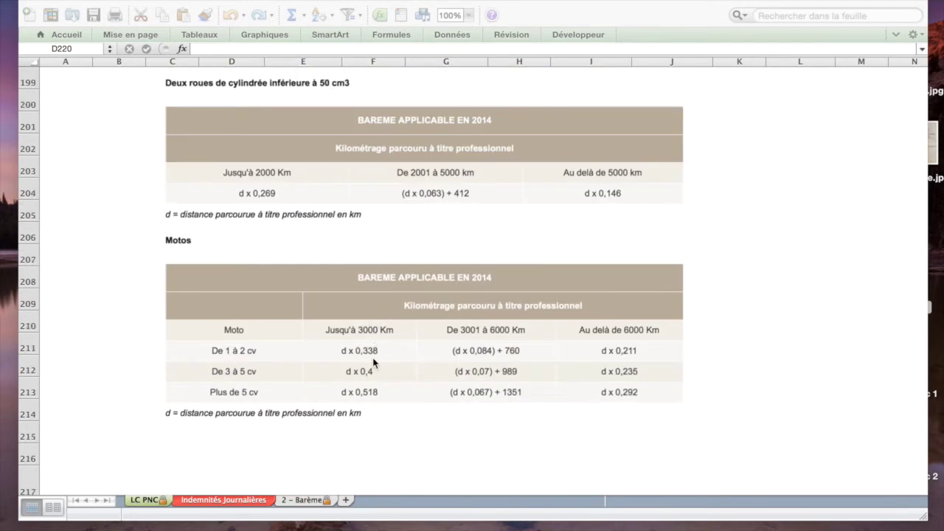
scroll(374, 362, "down", 4)
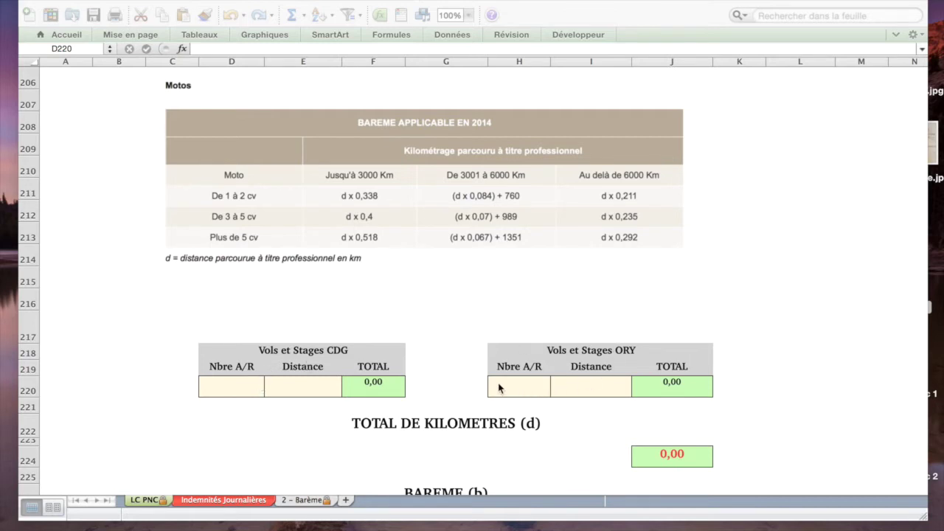
Enter 30 as the number of round trips (Nbre A/R) under Vols et Stages CDG
left_click(230, 390)
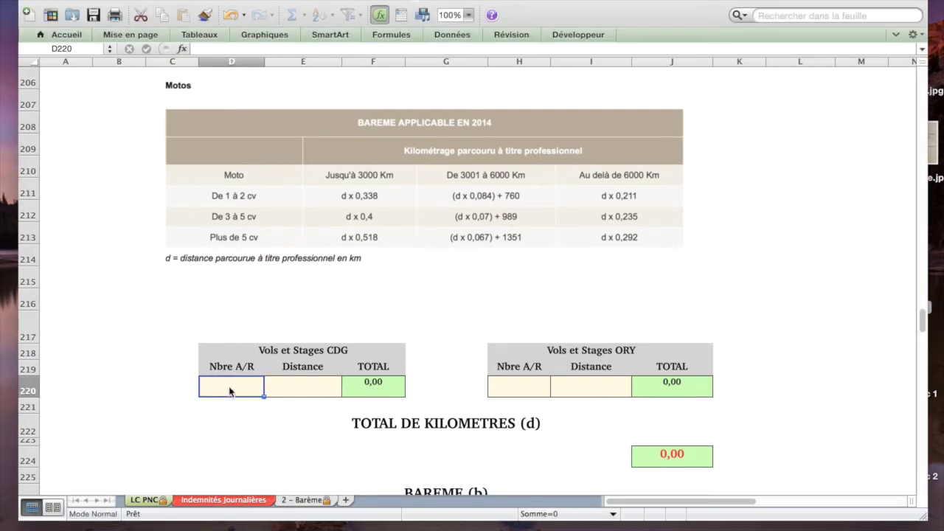
type("3")
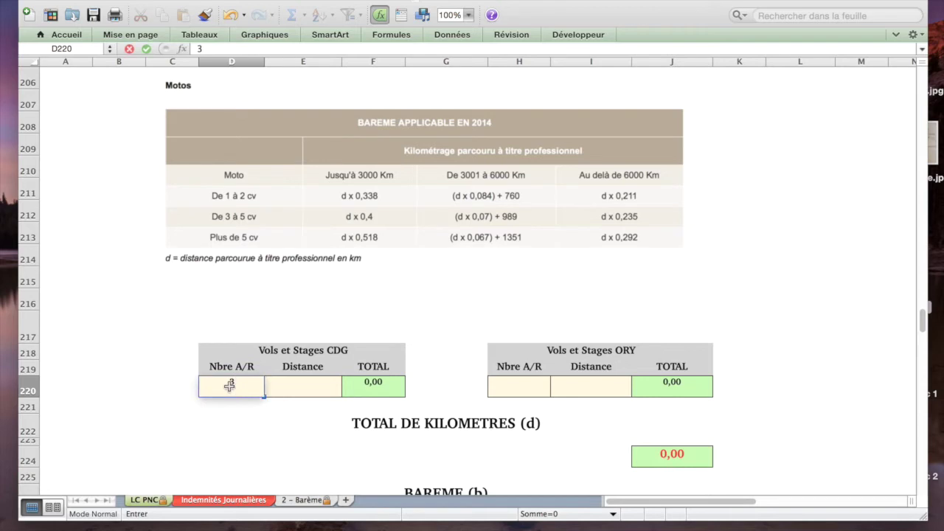
type("0")
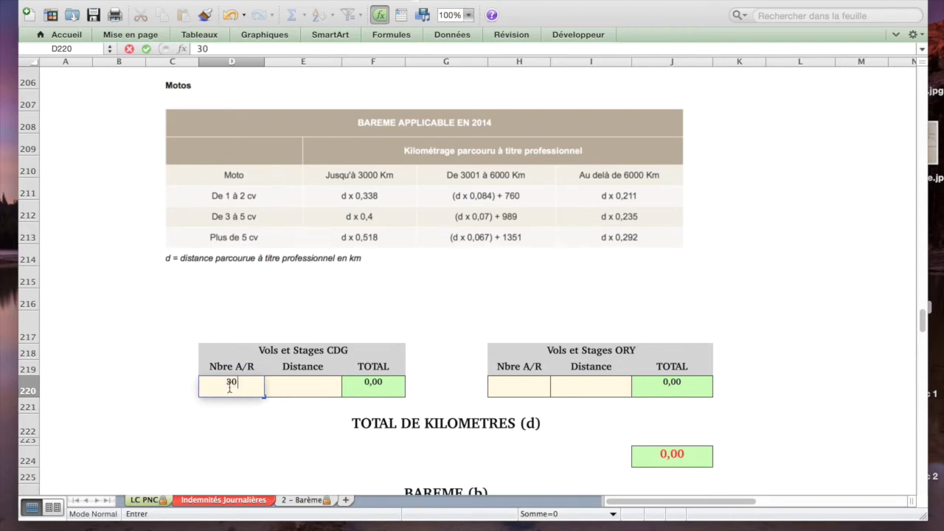